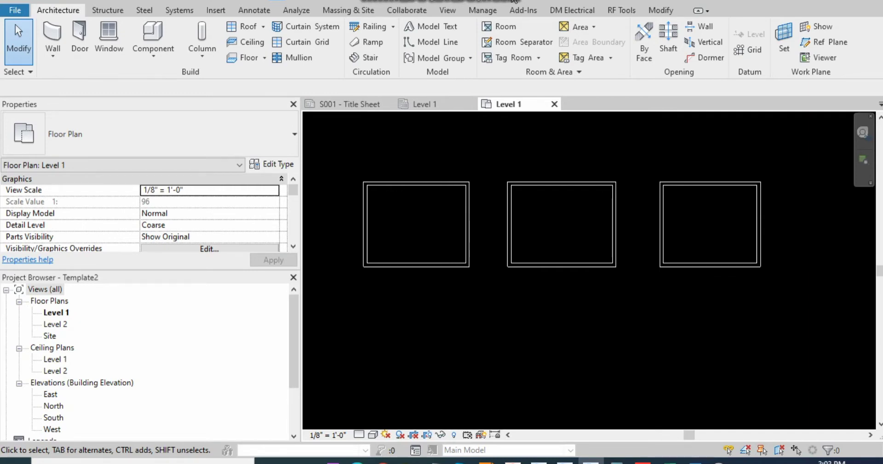
Start an assembled stair from Level 1 to Level 2 with a 3' 6" run width
click(72, 15)
click(369, 62)
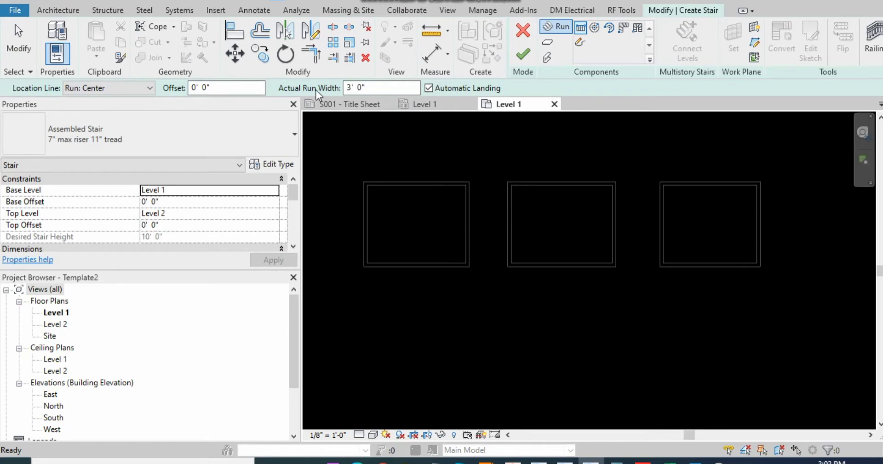
click(350, 88)
double_click(360, 87)
text(6)
click(532, 85)
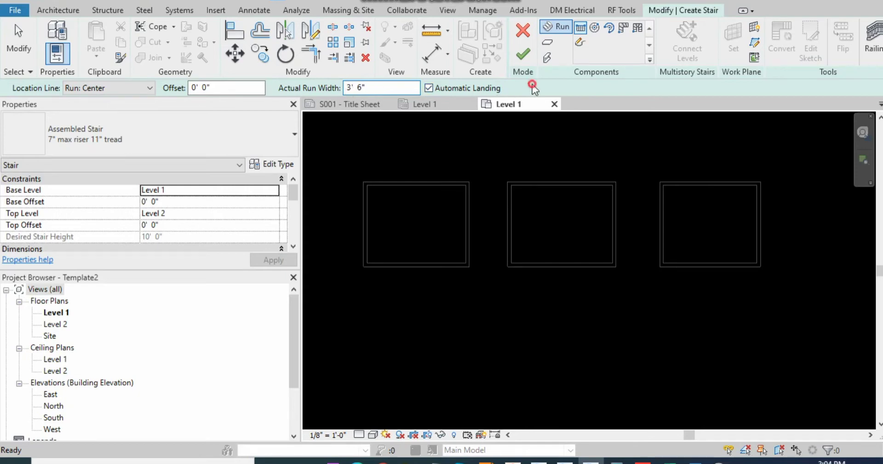
click(293, 248)
click(292, 248)
click(292, 249)
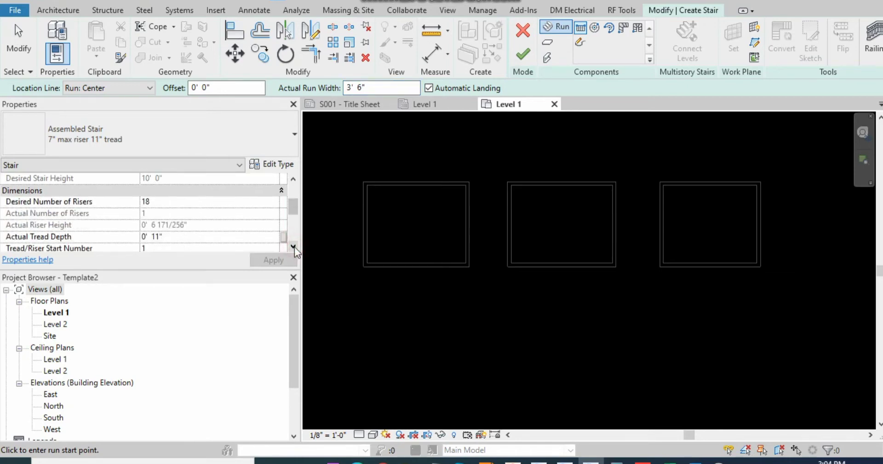
click(293, 248)
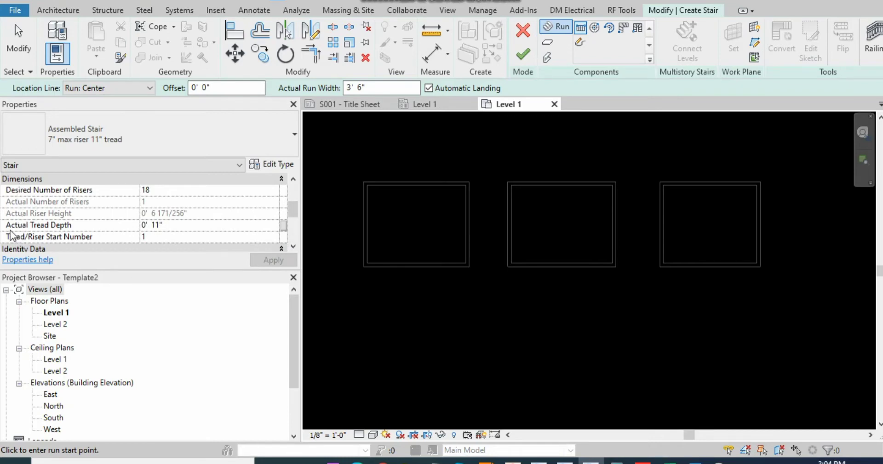
mouse_move(20, 232)
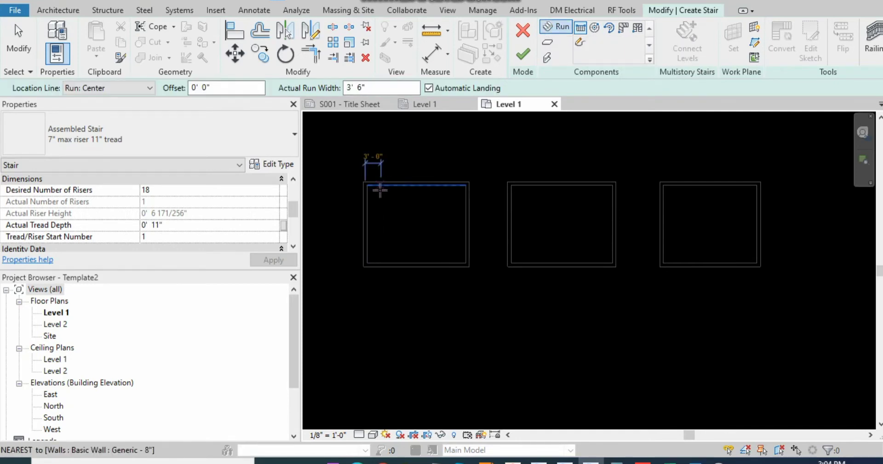
Begin the straight run at the left room's top-left inside corner and extend it down the left wall
scroll(380, 190, up, 4)
scroll(395, 186, up, 2)
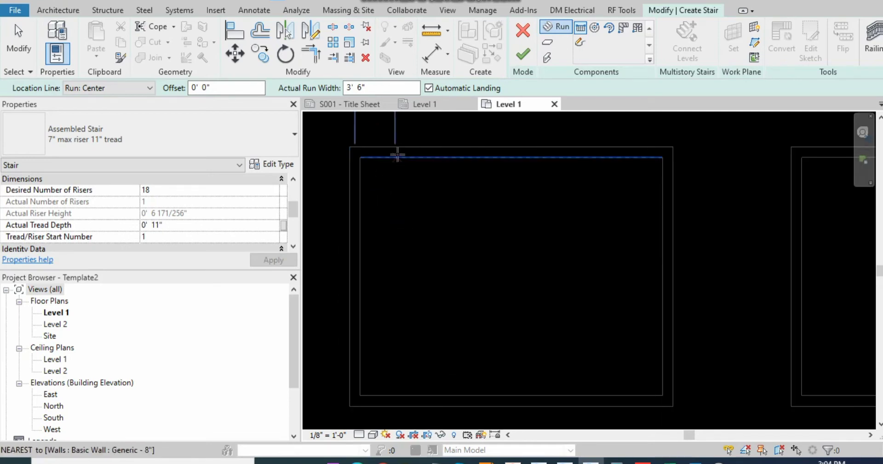
click(395, 156)
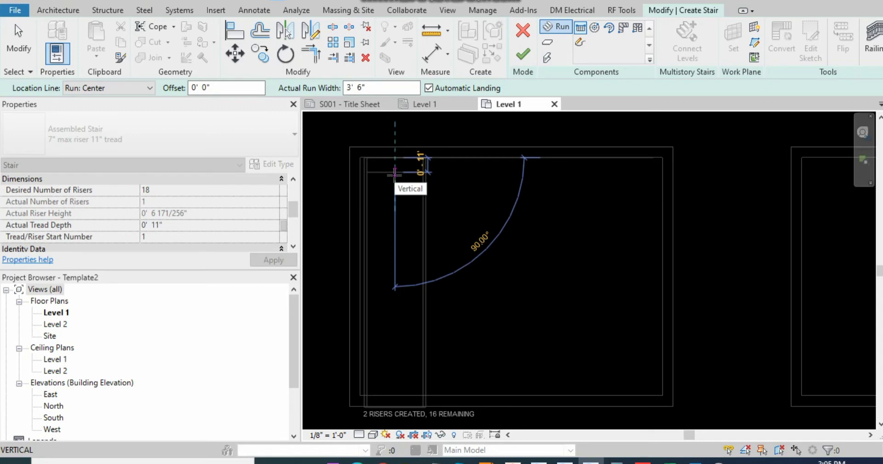
scroll(394, 174, down, 1)
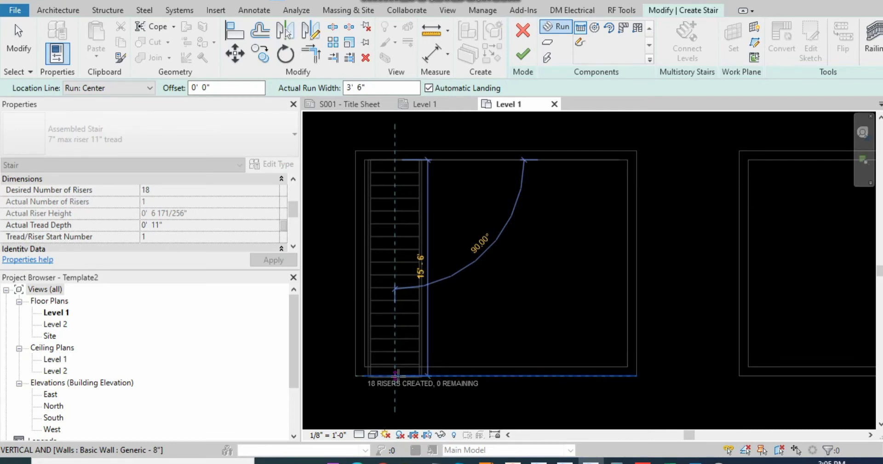
End the run at the bottom wall with all 18 risers and finish the stair edit
click(396, 376)
key(Escape)
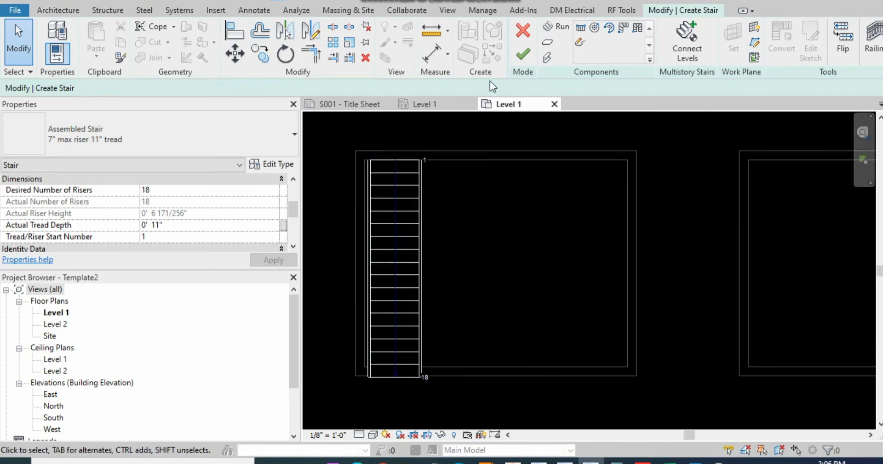
click(524, 55)
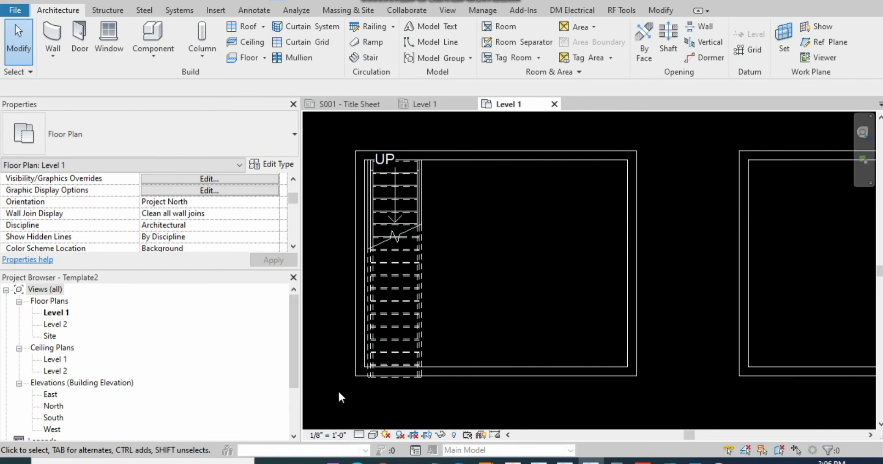
Enclose the stair and its surrounding walls in a 3D section box, then zoom and orbit to the stair
drag(332, 391, 464, 137)
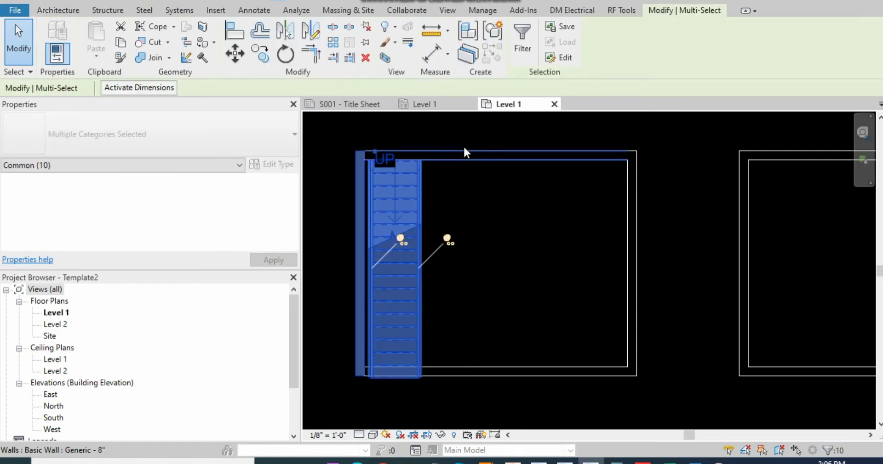
click(385, 58)
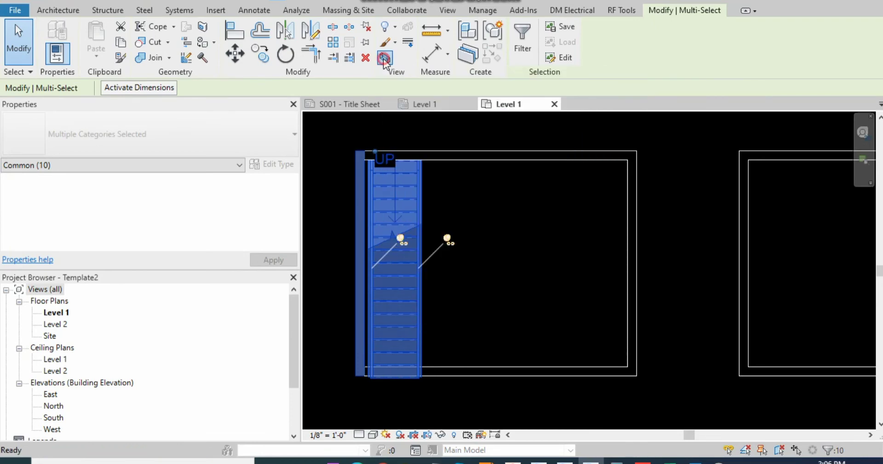
click(468, 183)
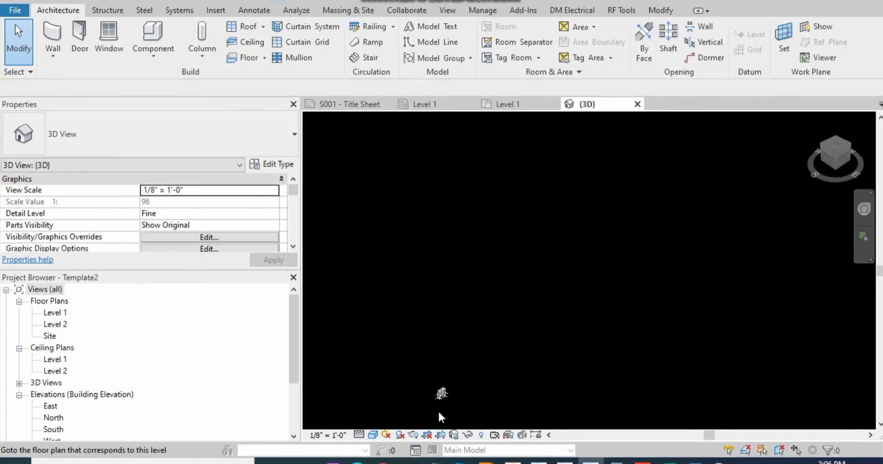
scroll(436, 409, up, 6)
scroll(327, 250, up, 3)
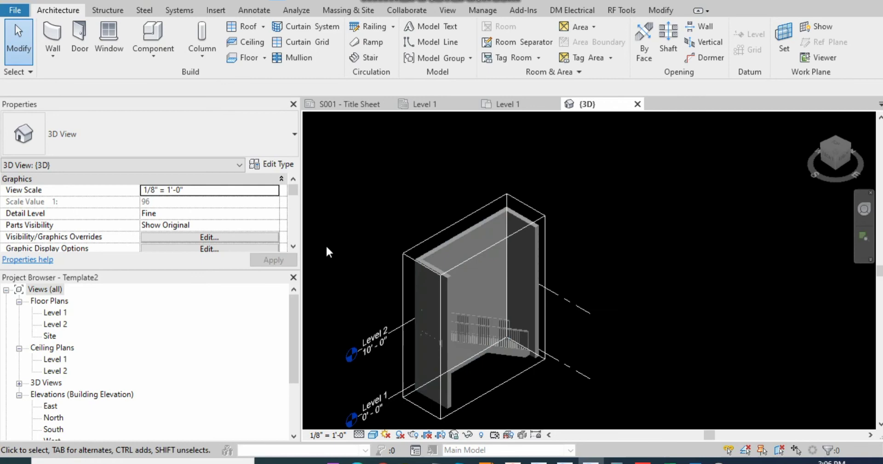
shift+middle_drag(327, 251, 446, 321)
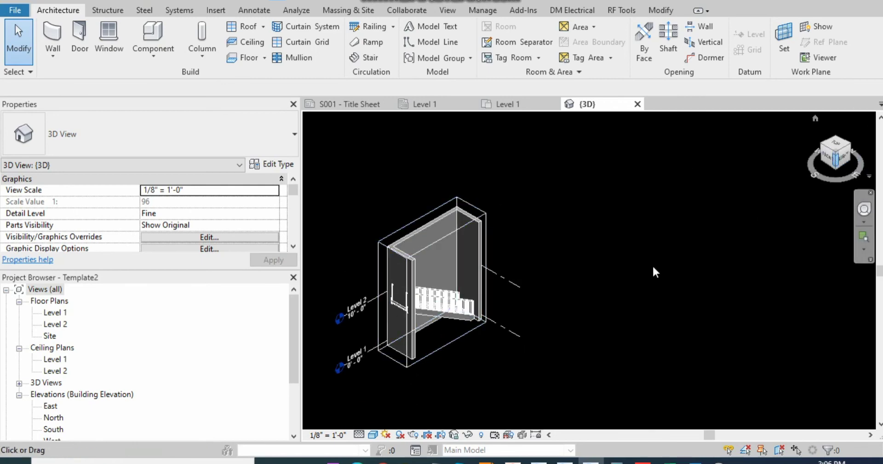
Hide the right, back and left walls in the 3D view with Hide in View > Elements
click(477, 251)
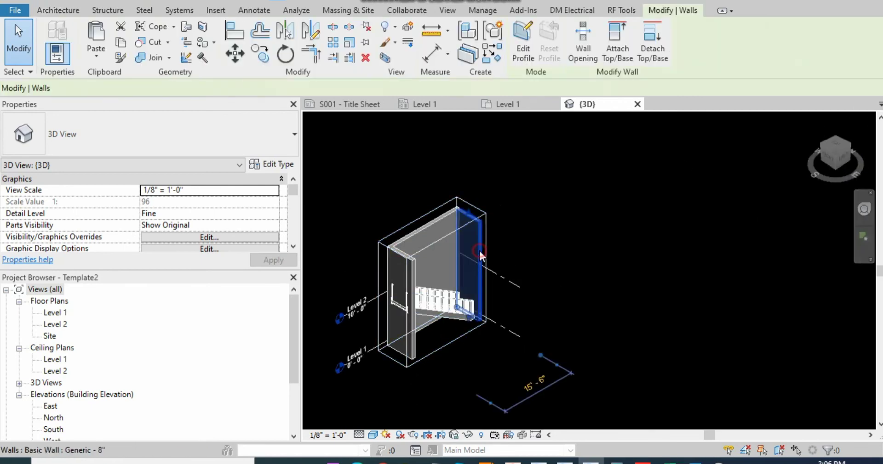
right_click(479, 250)
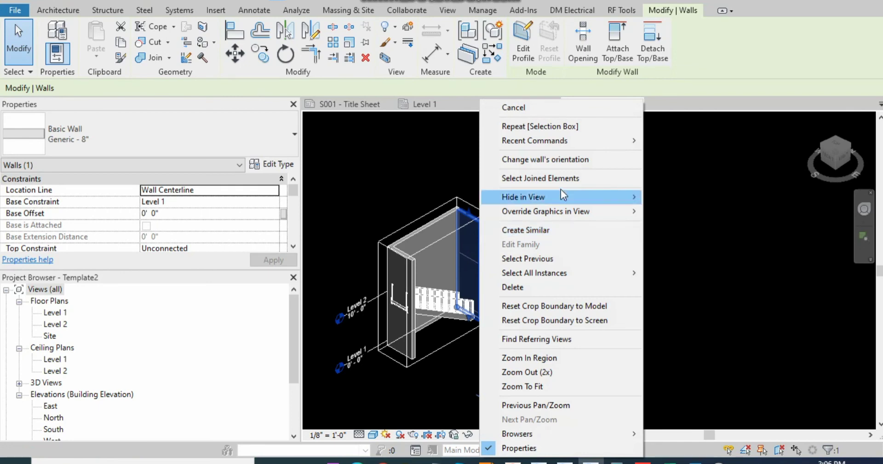
mouse_move(563, 198)
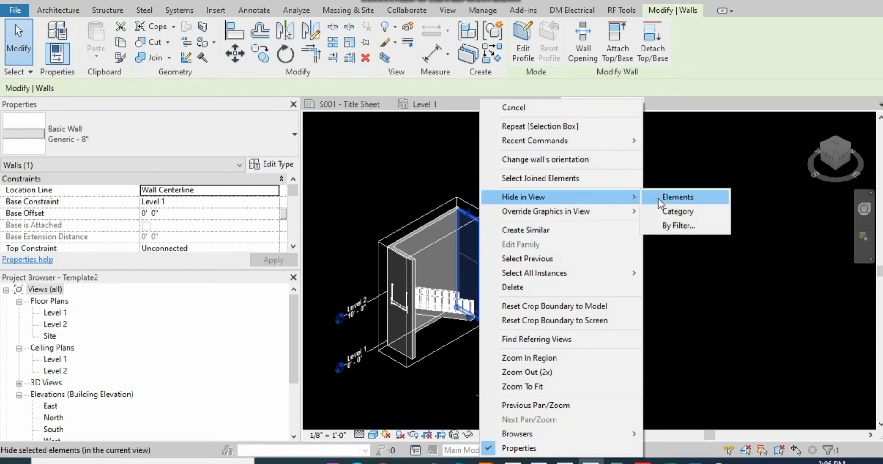
click(696, 198)
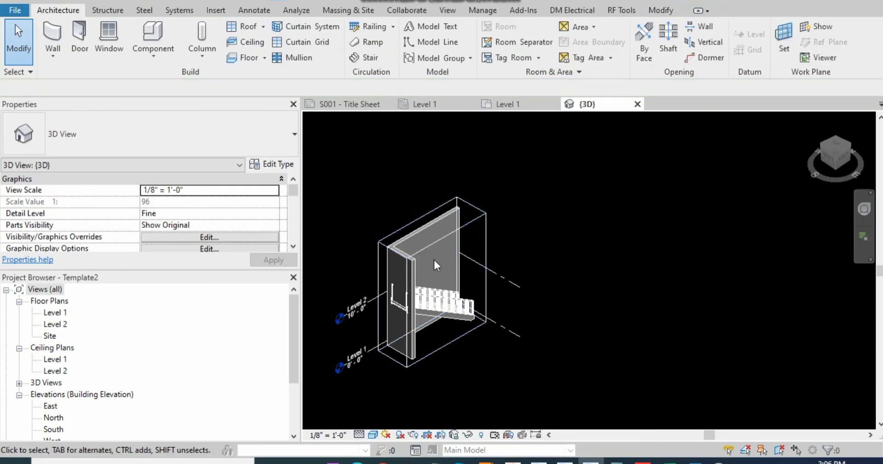
click(410, 236)
right_click(410, 238)
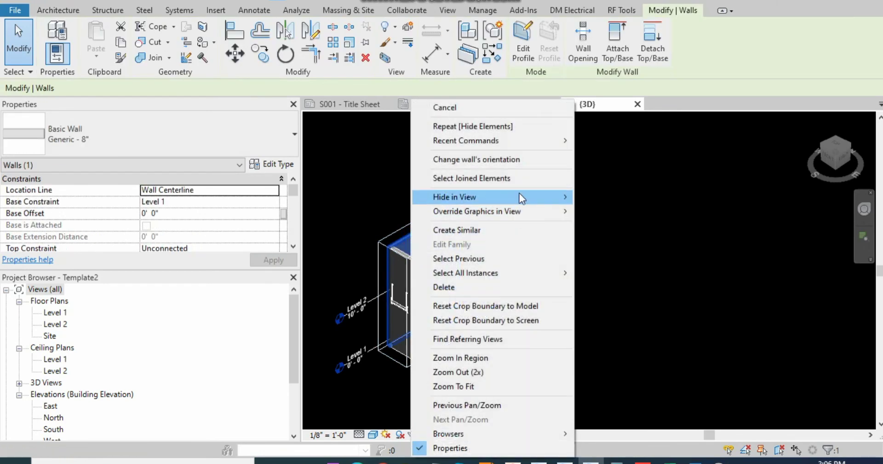
mouse_move(519, 197)
click(593, 197)
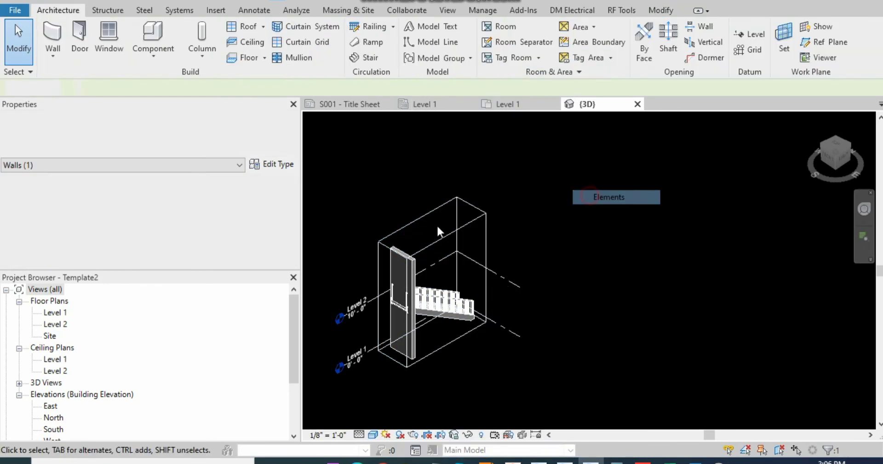
click(411, 285)
right_click(412, 285)
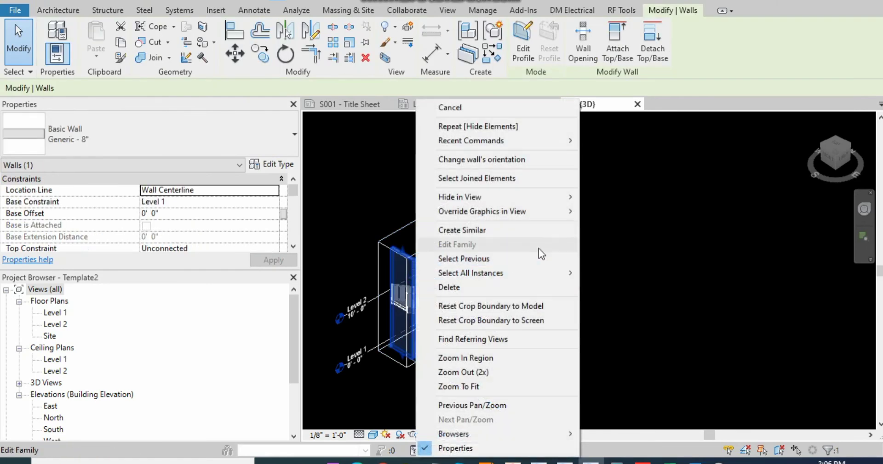
mouse_move(564, 199)
click(600, 199)
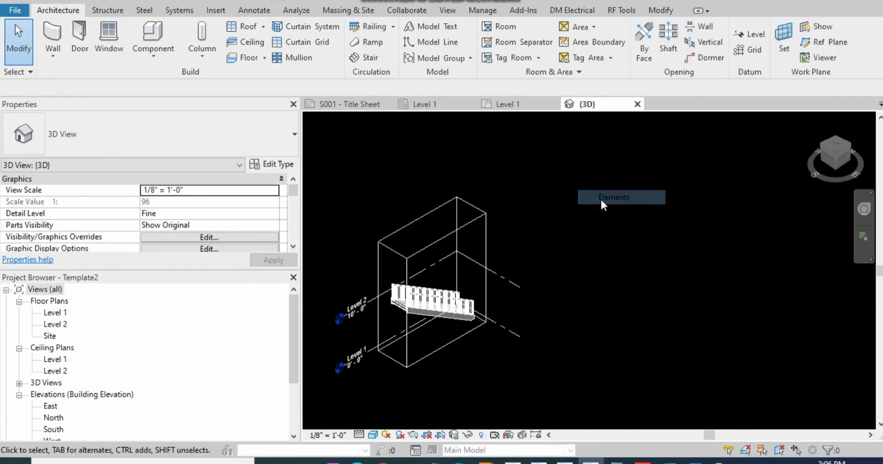
scroll(415, 346, up, 3)
scroll(256, 321, down, 1)
scroll(484, 306, up, 3)
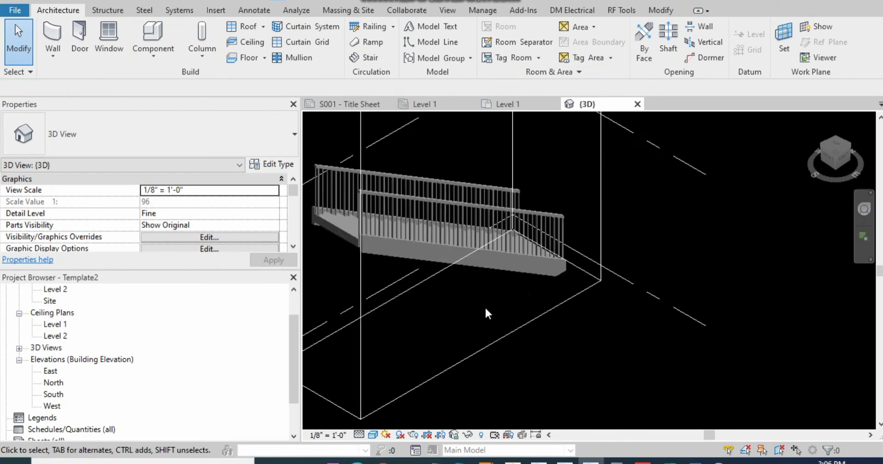
scroll(486, 309, up, 2)
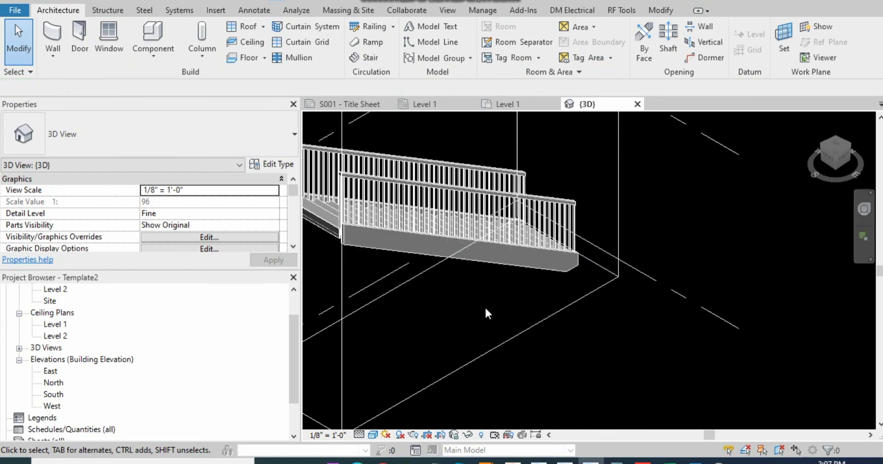
scroll(485, 305, down, 3)
scroll(378, 275, up, 2)
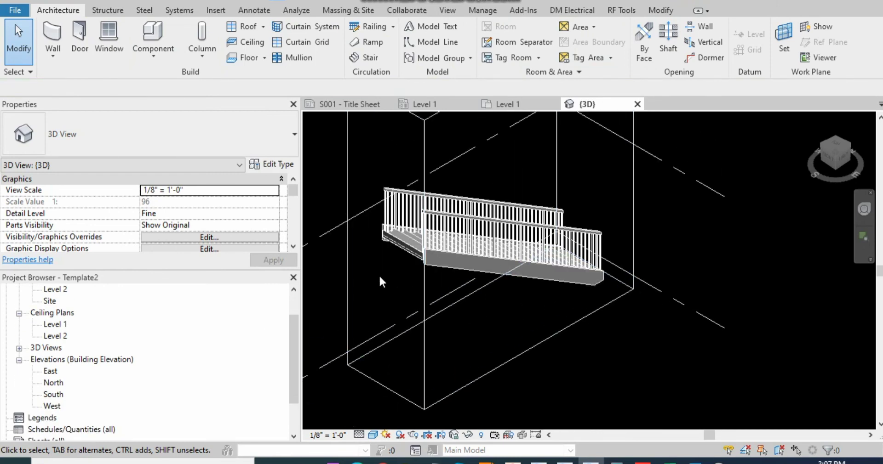